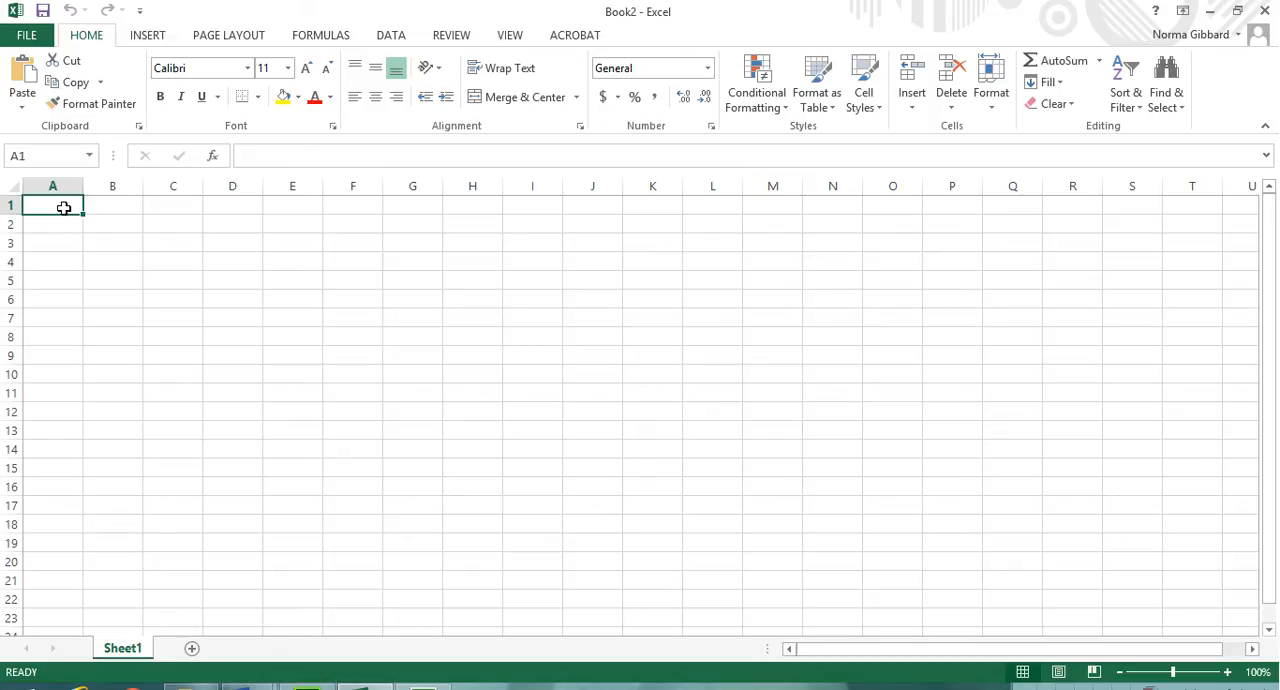
Step: Enter the equation text y=x^2 -4*x +3 in cell A1
{"action": "type", "text": "y=x"}
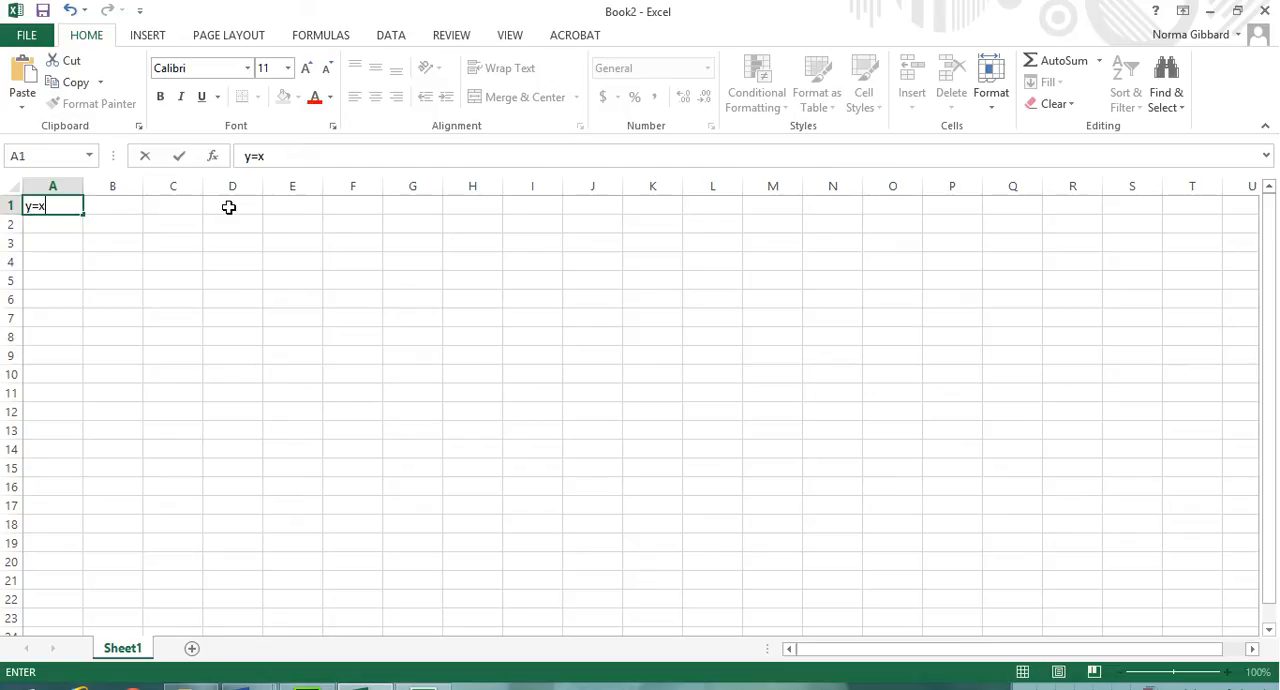
{"action": "type", "text": "^"}
{"action": "type", "text": "2 -4*x +3"}
{"action": "key", "text": "Return"}
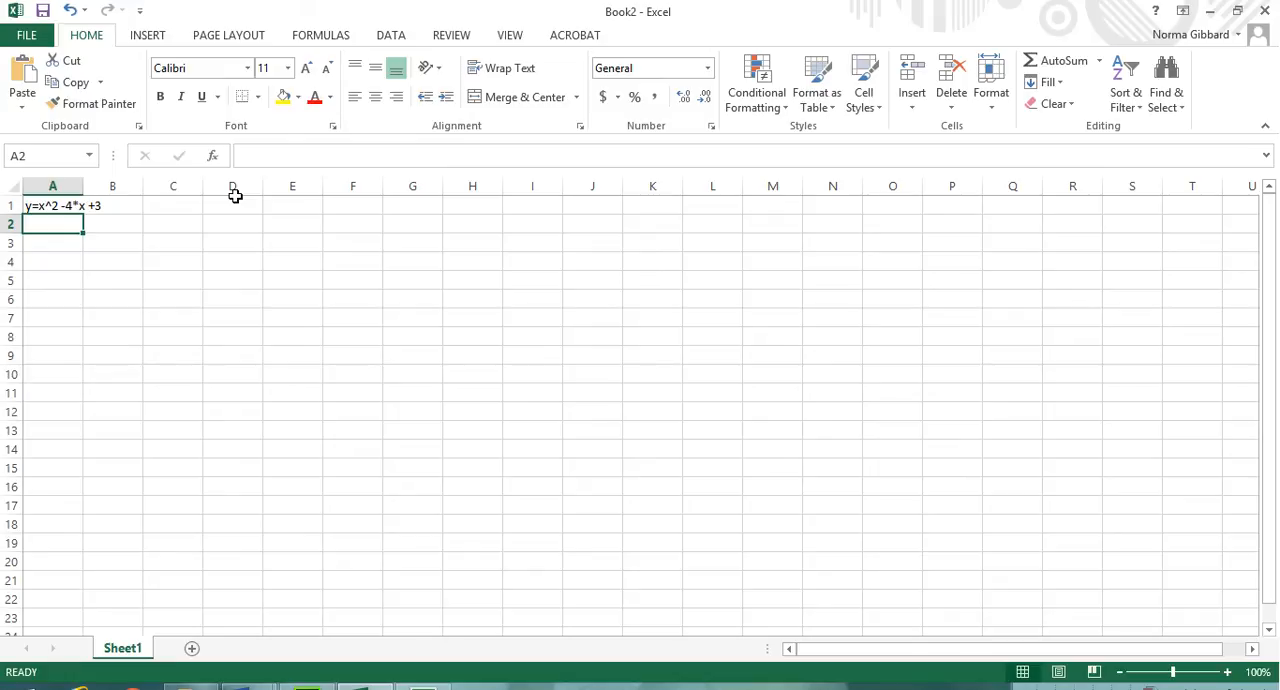
Step: Add the column headings x in A3 and y in B3, and right-align both
{"action": "key", "text": "Return"}
{"action": "type", "text": "x"}
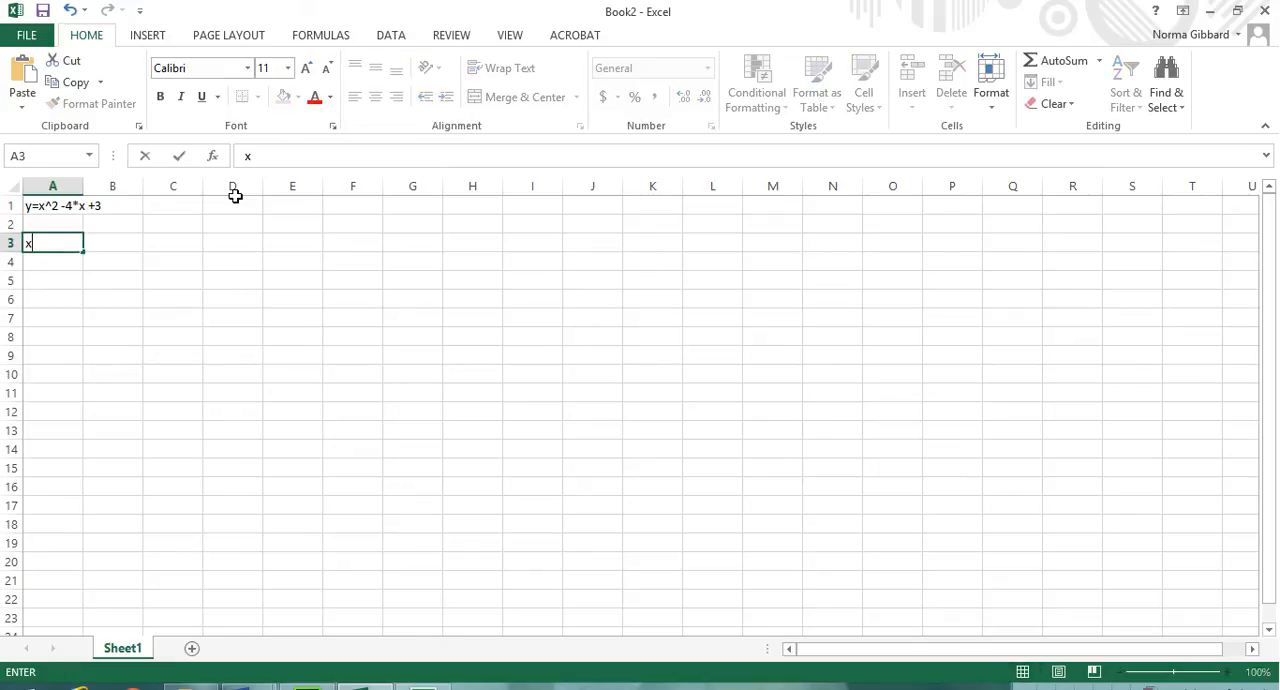
{"action": "key", "text": "Tab"}
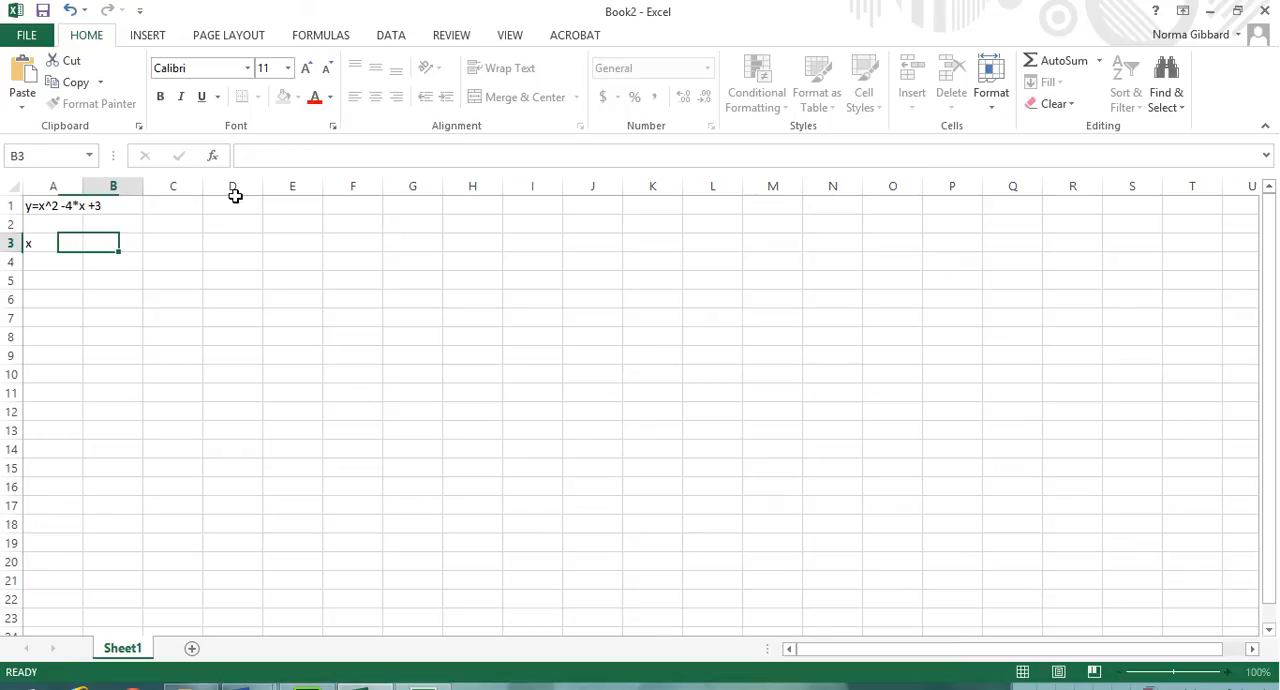
{"action": "type", "text": "y"}
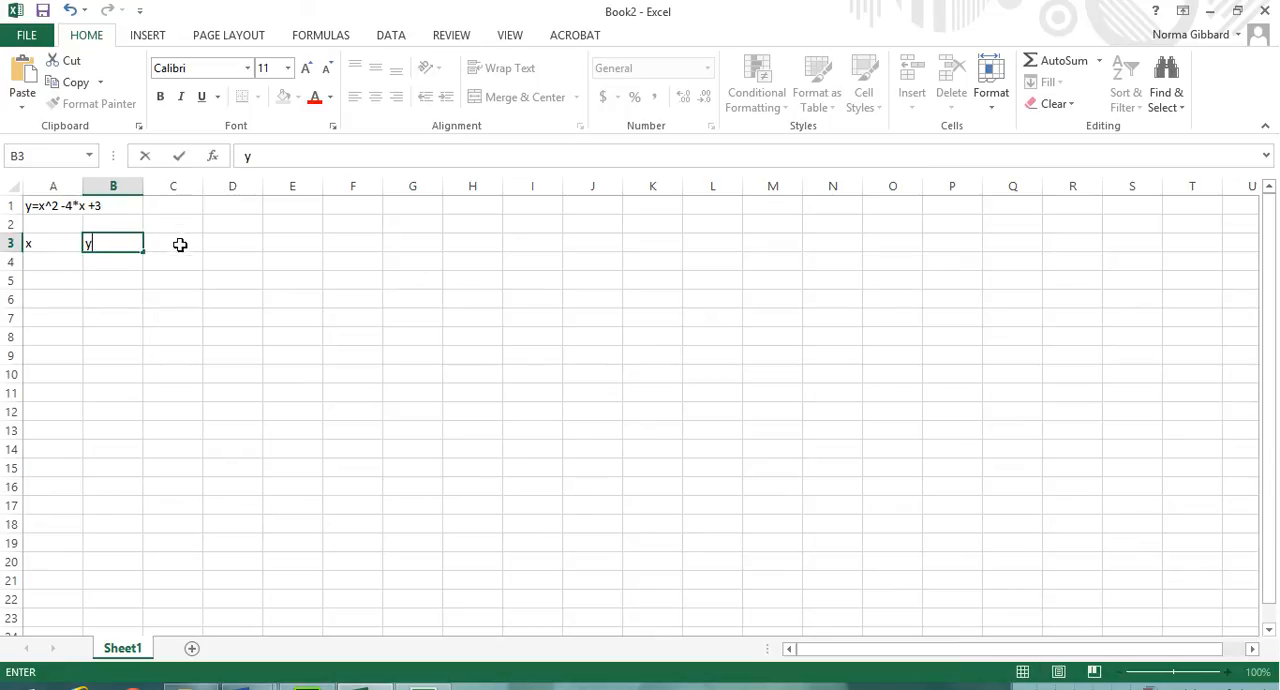
{"action": "key", "text": "Return"}
{"action": "key", "text": "Left"}
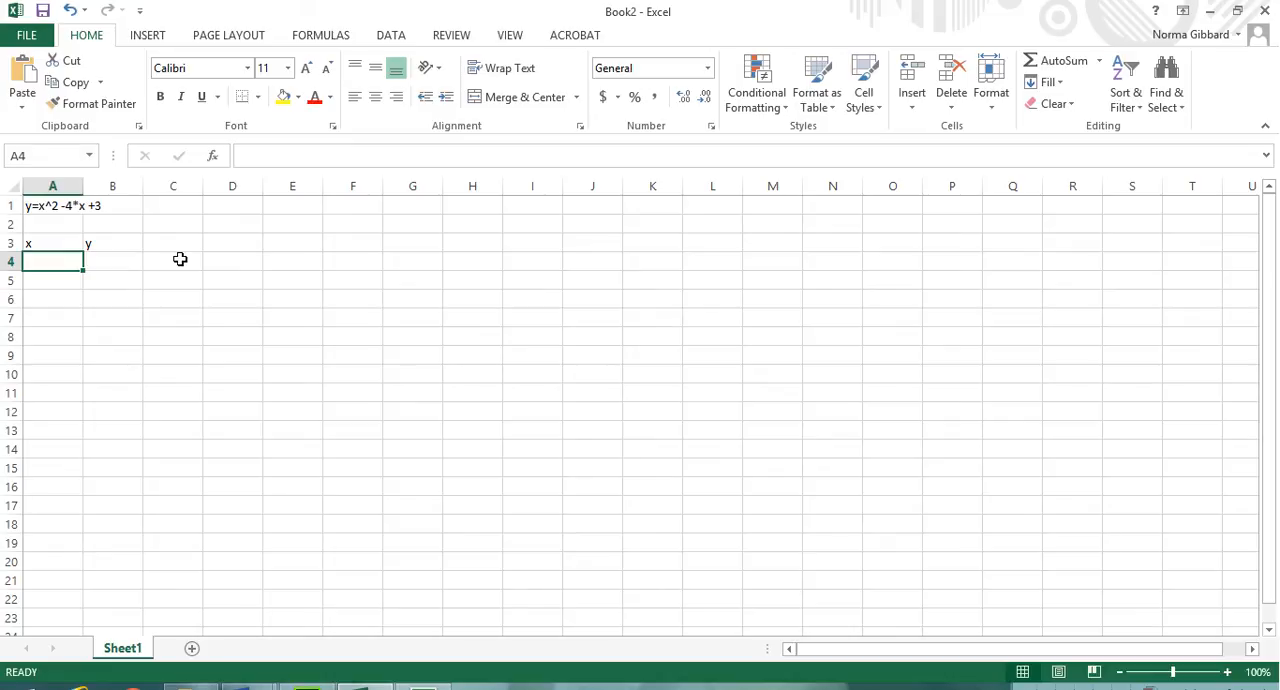
{"action": "left_click_drag", "start_coordinate": [30, 243], "coordinate": [97, 242]}
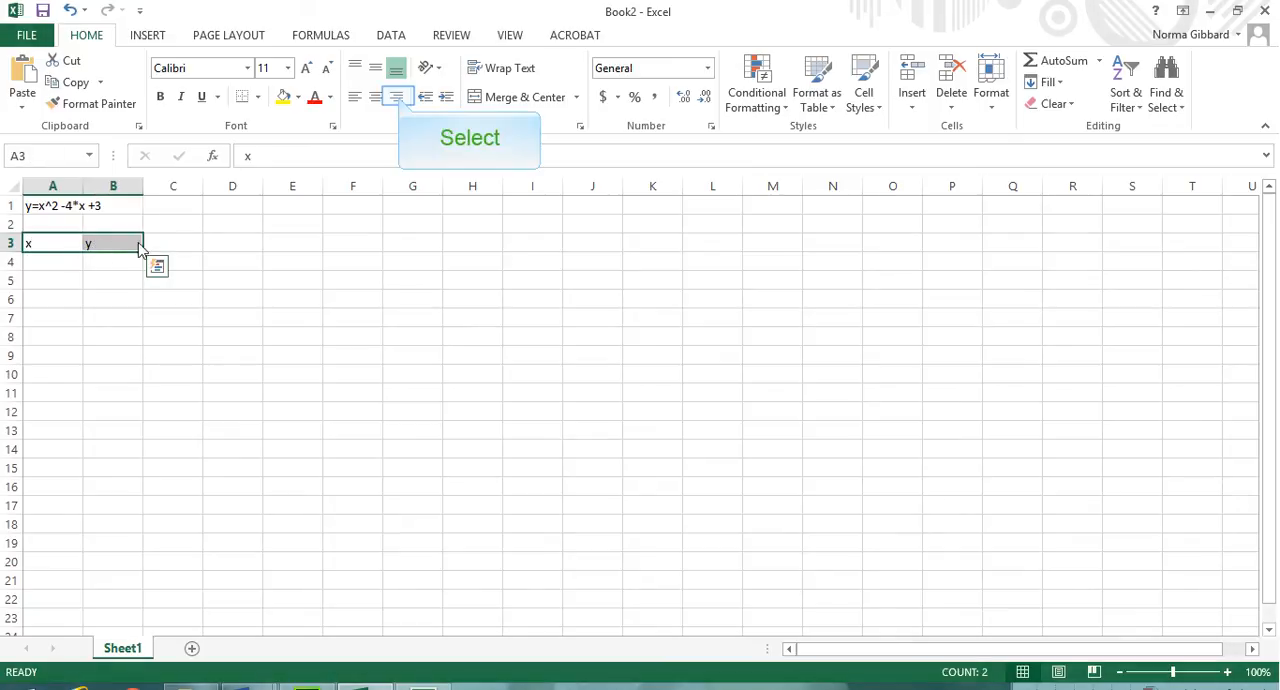
{"action": "left_click", "coordinate": [396, 97]}
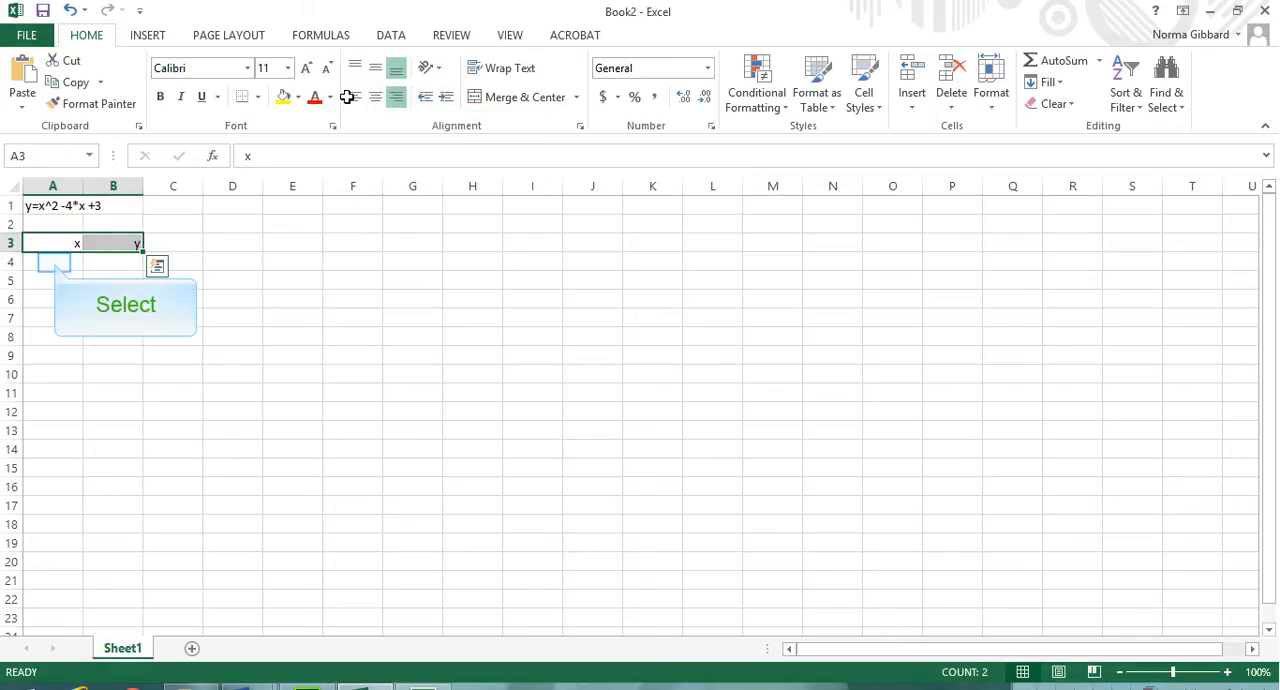
Step: Enter the x values 0, 1, 2, 3 and 4 in cells A4 through A8
{"action": "left_click", "coordinate": [55, 262]}
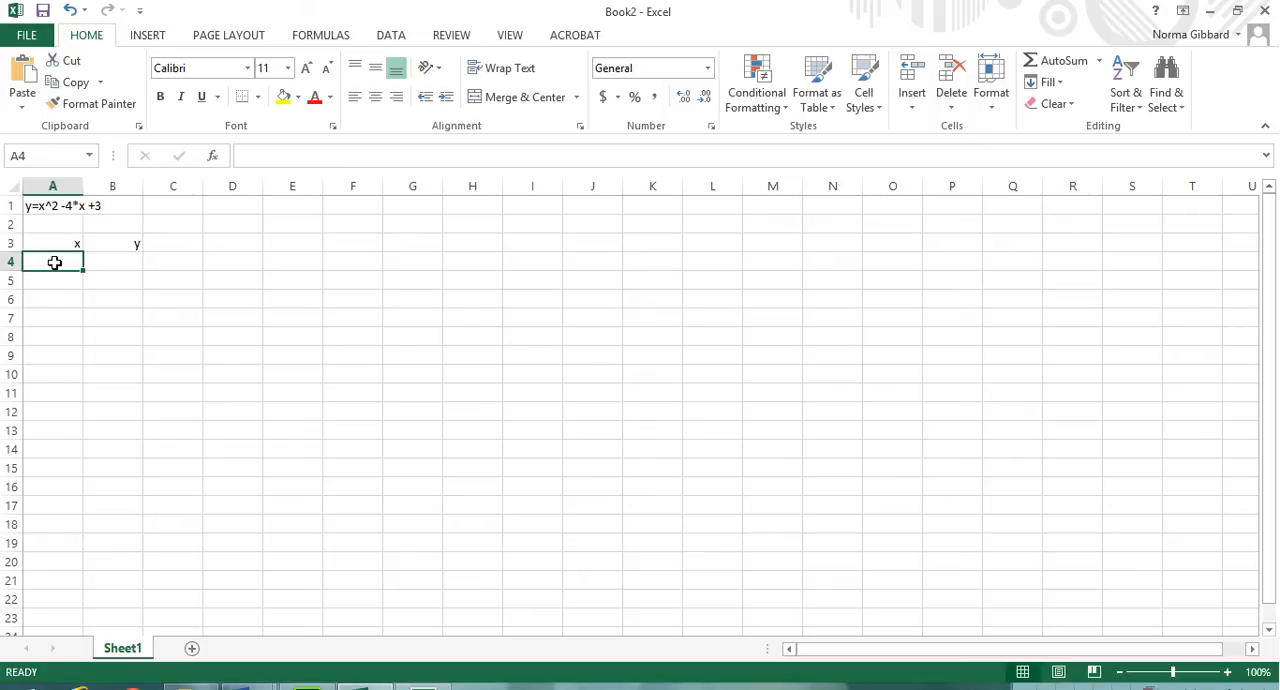
{"action": "type", "text": "0"}
{"action": "key", "text": "Return"}
{"action": "type", "text": "1"}
{"action": "key", "text": "Return"}
{"action": "type", "text": "2"}
{"action": "key", "text": "Return"}
{"action": "type", "text": "3"}
{"action": "key", "text": "Return"}
{"action": "type", "text": "4"}
{"action": "key", "text": "Return"}
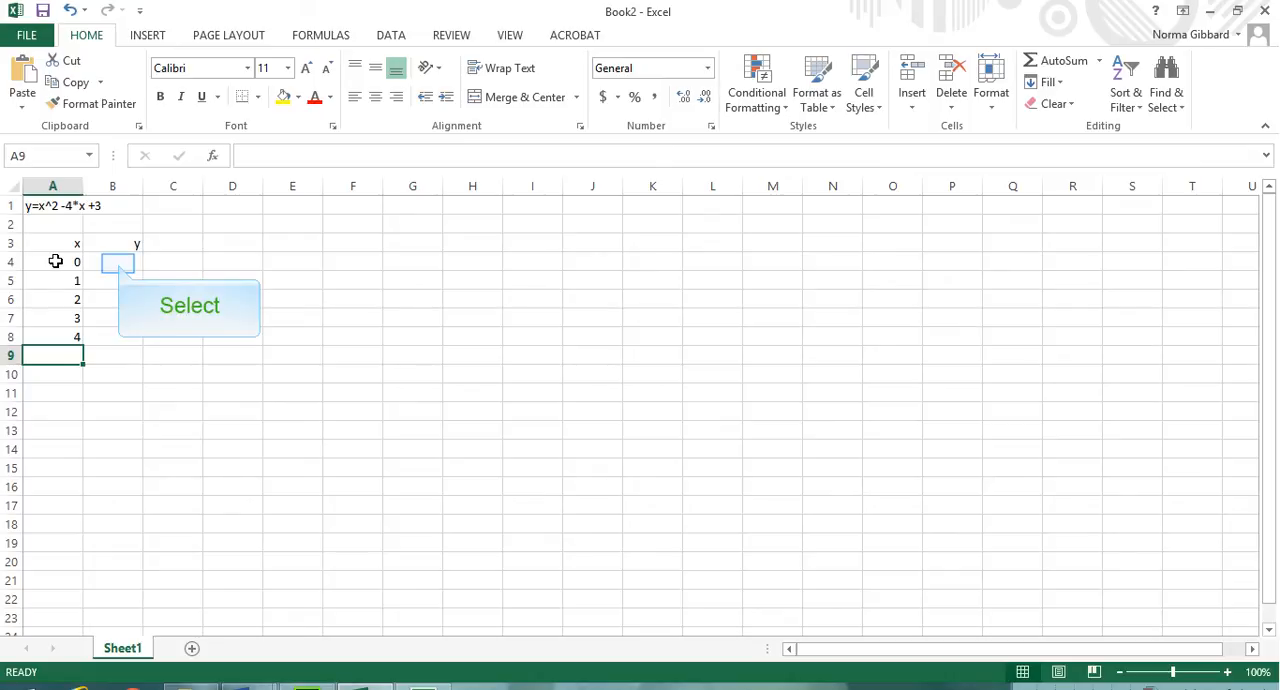
Step: Enter the formula =A4^2-4*A4+3 in B4, referencing the x value, and fill it down to B8
{"action": "left_click", "coordinate": [118, 263]}
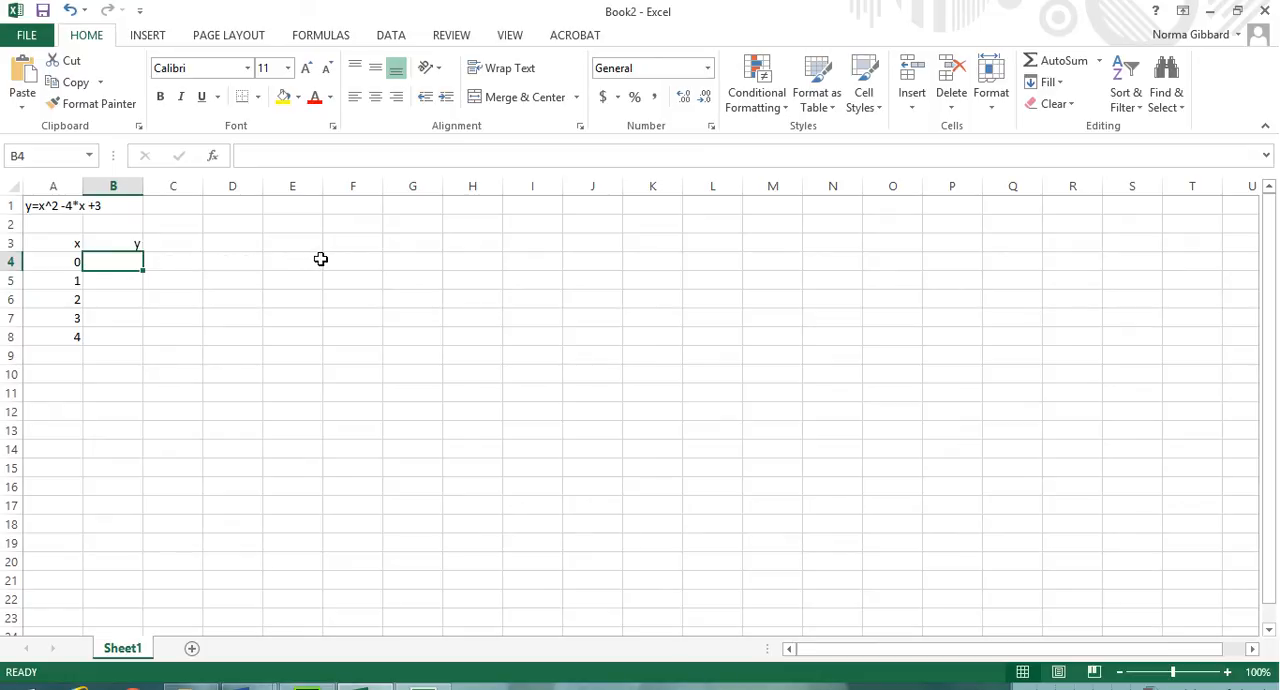
{"action": "type", "text": "="}
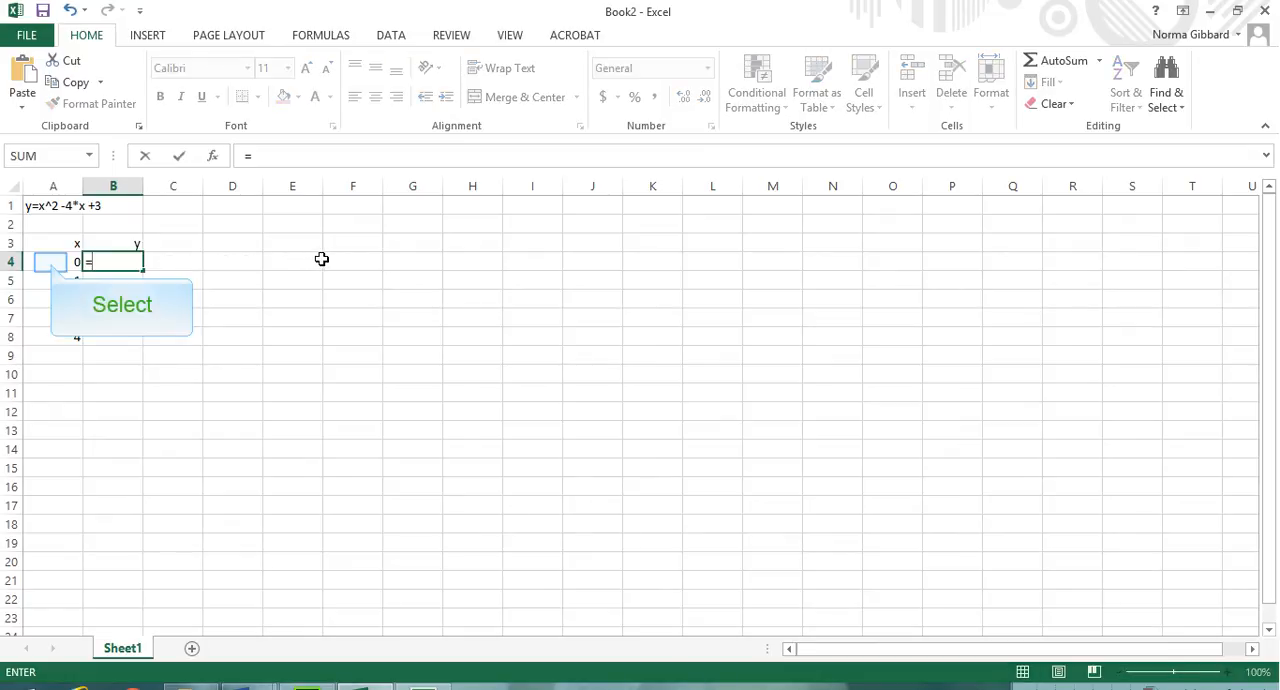
{"action": "left_click", "coordinate": [50, 262]}
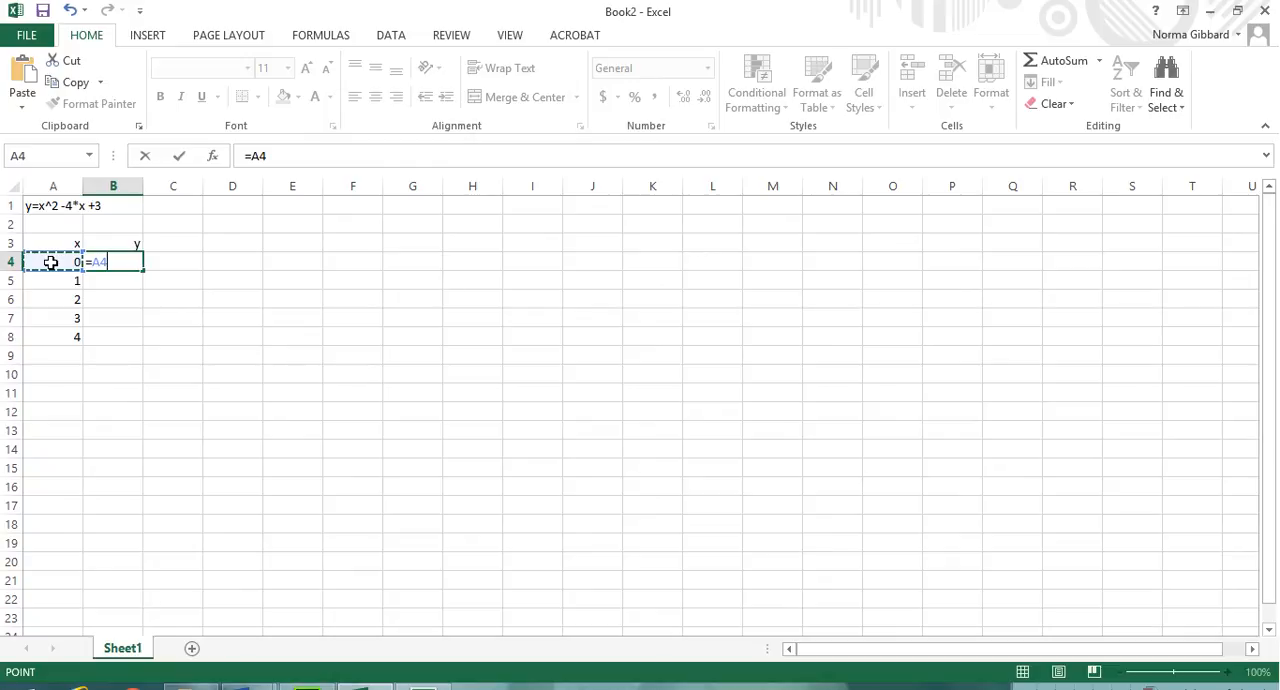
{"action": "type", "text": "^2"}
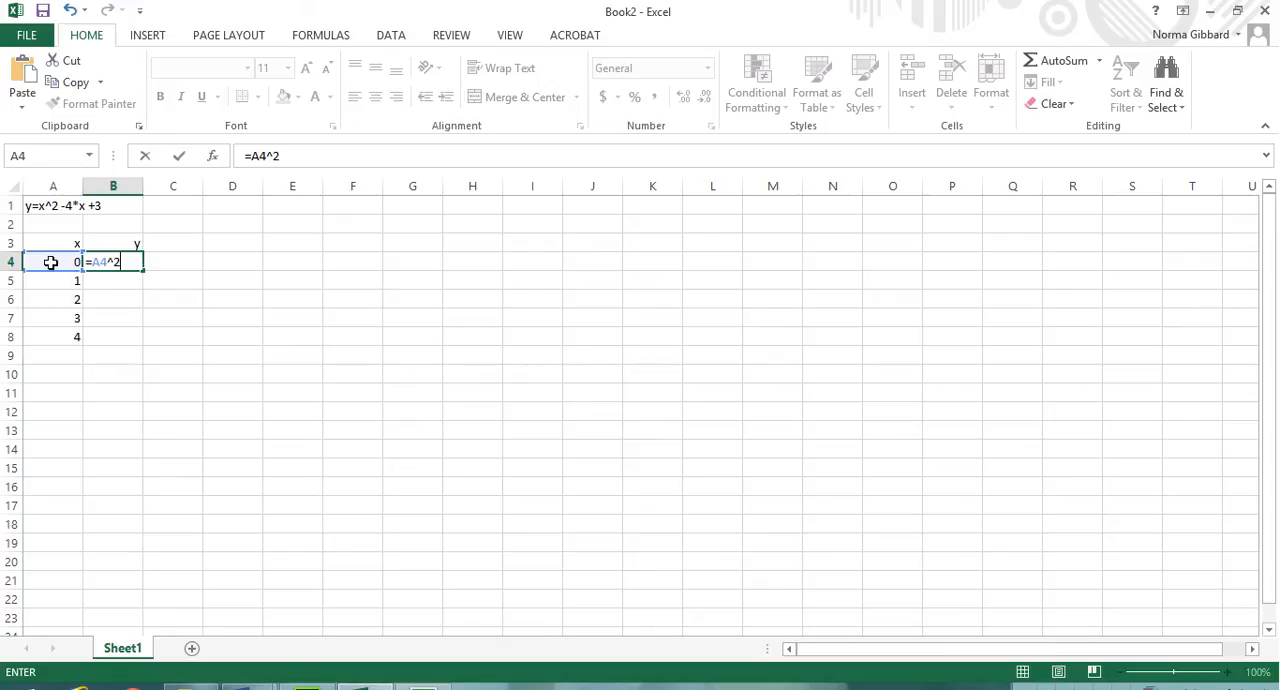
{"action": "type", "text": "-4*"}
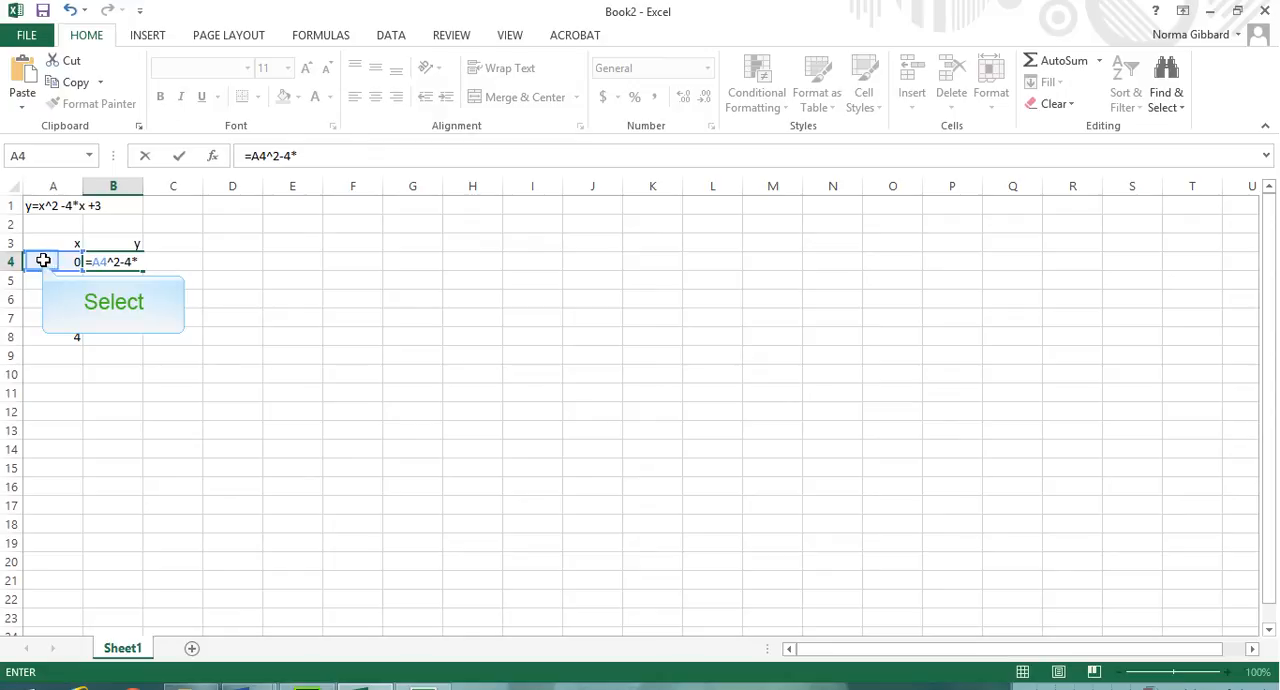
{"action": "left_click", "coordinate": [42, 260]}
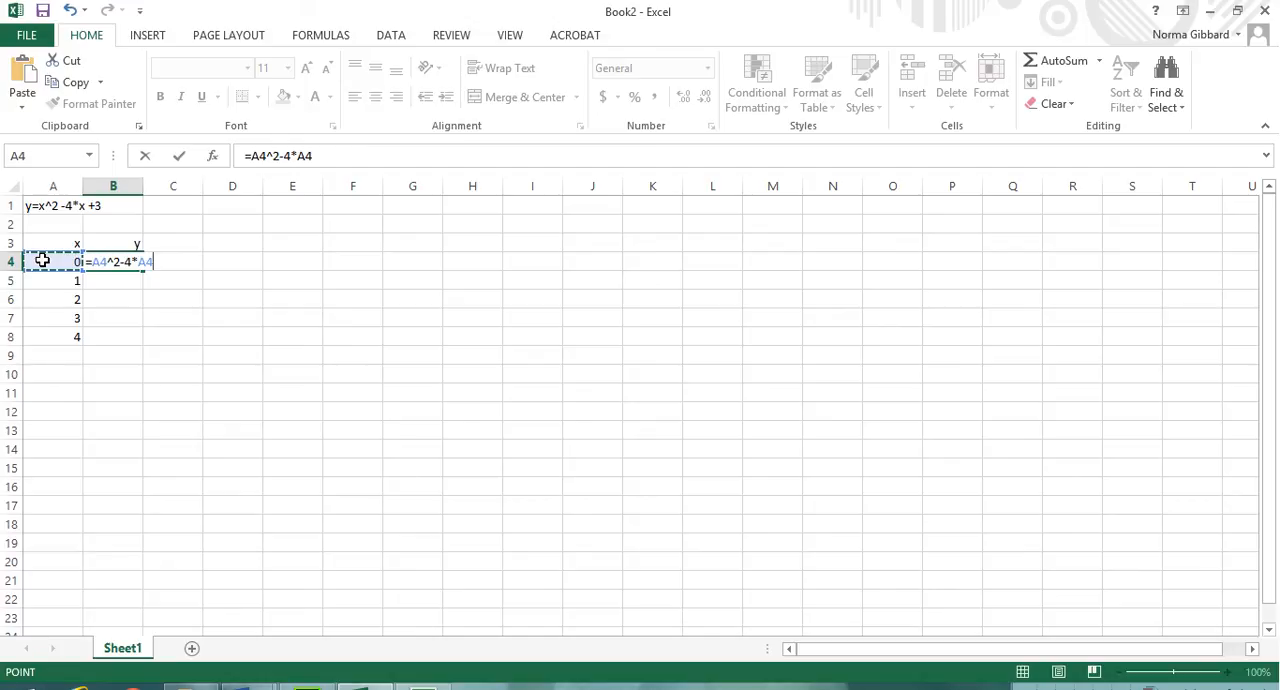
{"action": "type", "text": "+3"}
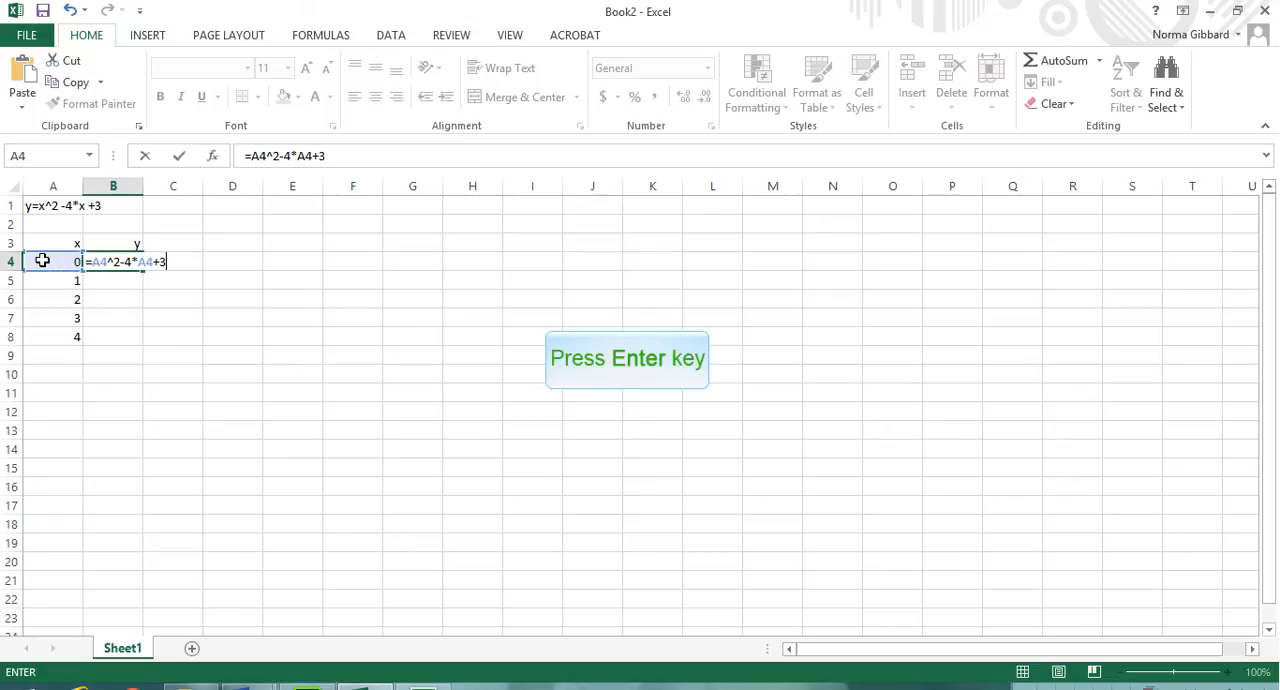
{"action": "key", "text": "Return"}
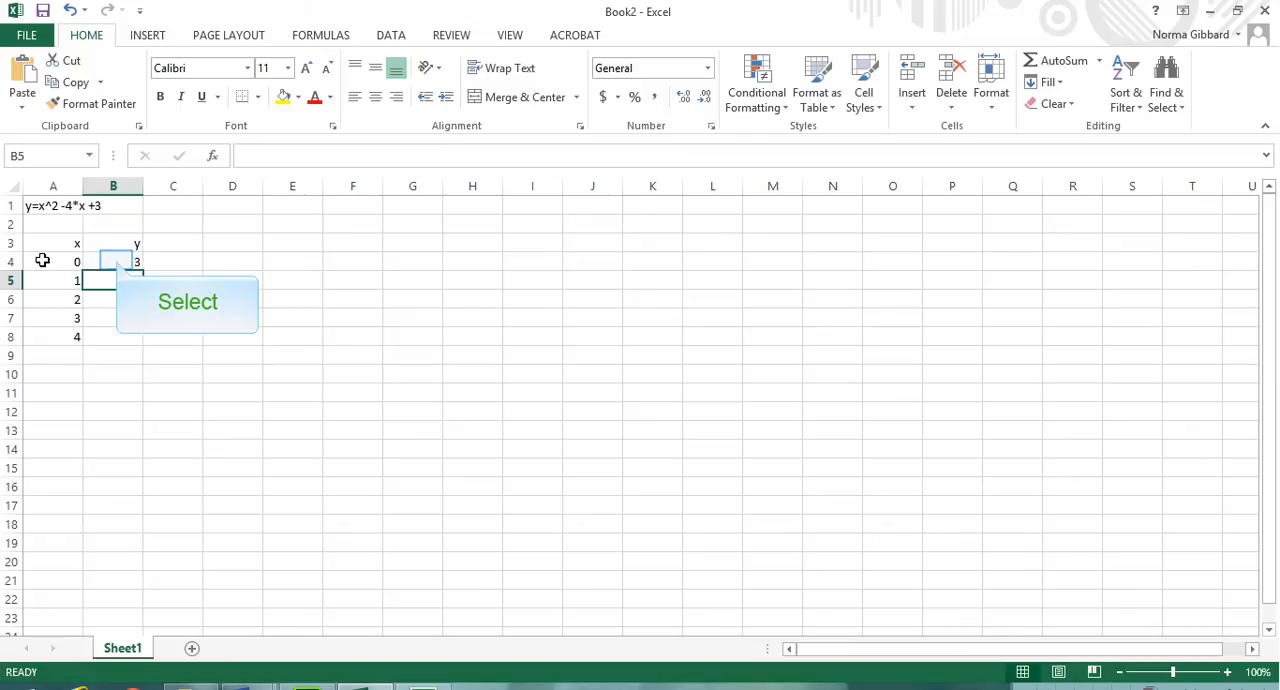
{"action": "left_click", "coordinate": [117, 261]}
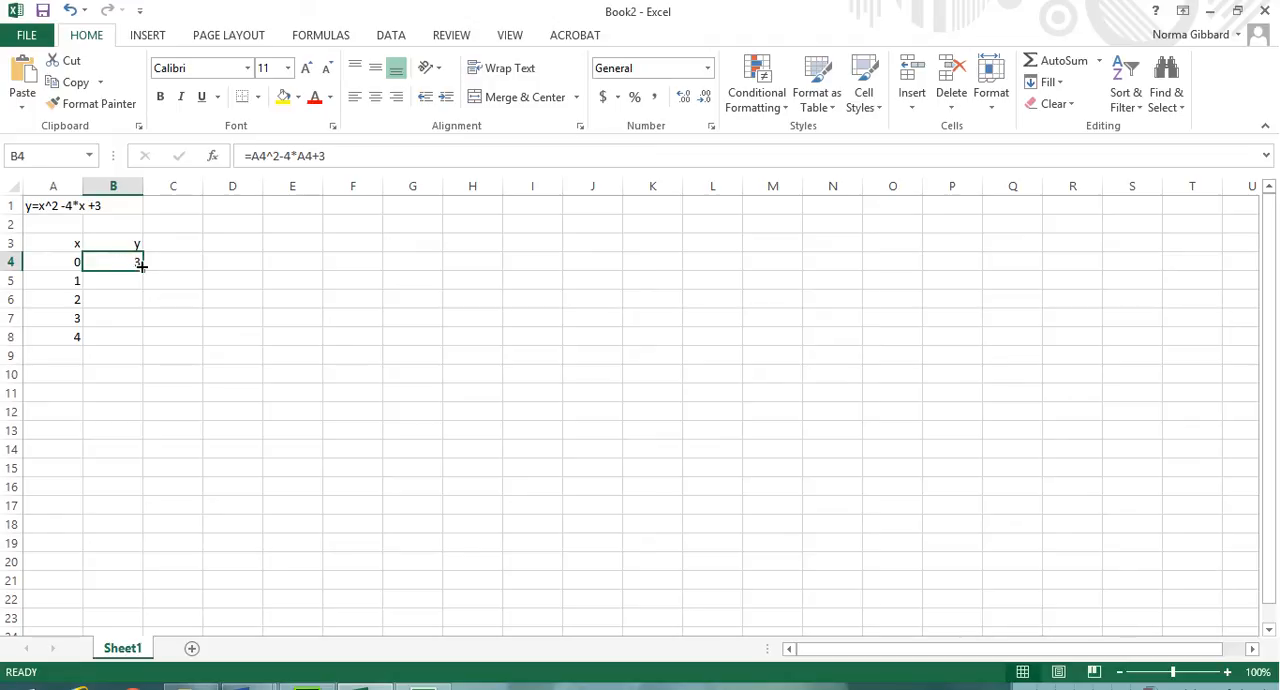
{"action": "left_click_drag", "start_coordinate": [145, 272], "coordinate": [120, 345]}
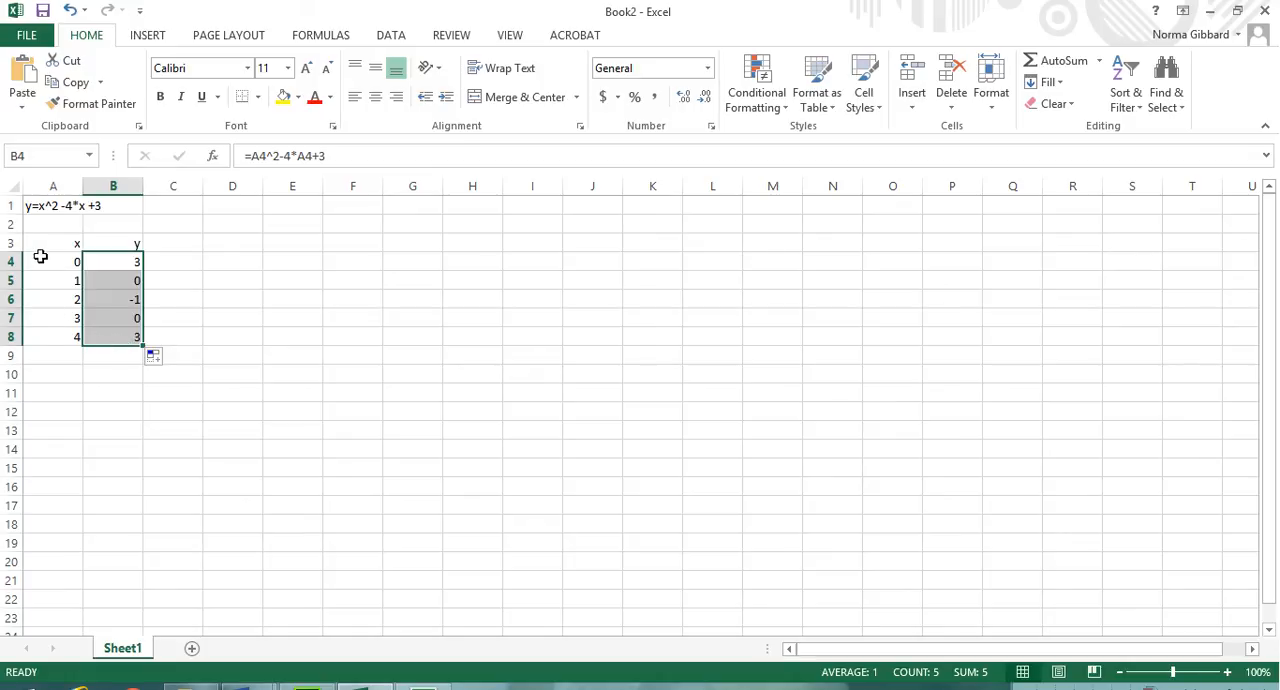
Step: Insert a markers-only scatter chart of the table A3:B8 and place it beside the data, starting around column C near row 1
{"action": "left_click_drag", "start_coordinate": [40, 244], "coordinate": [108, 332]}
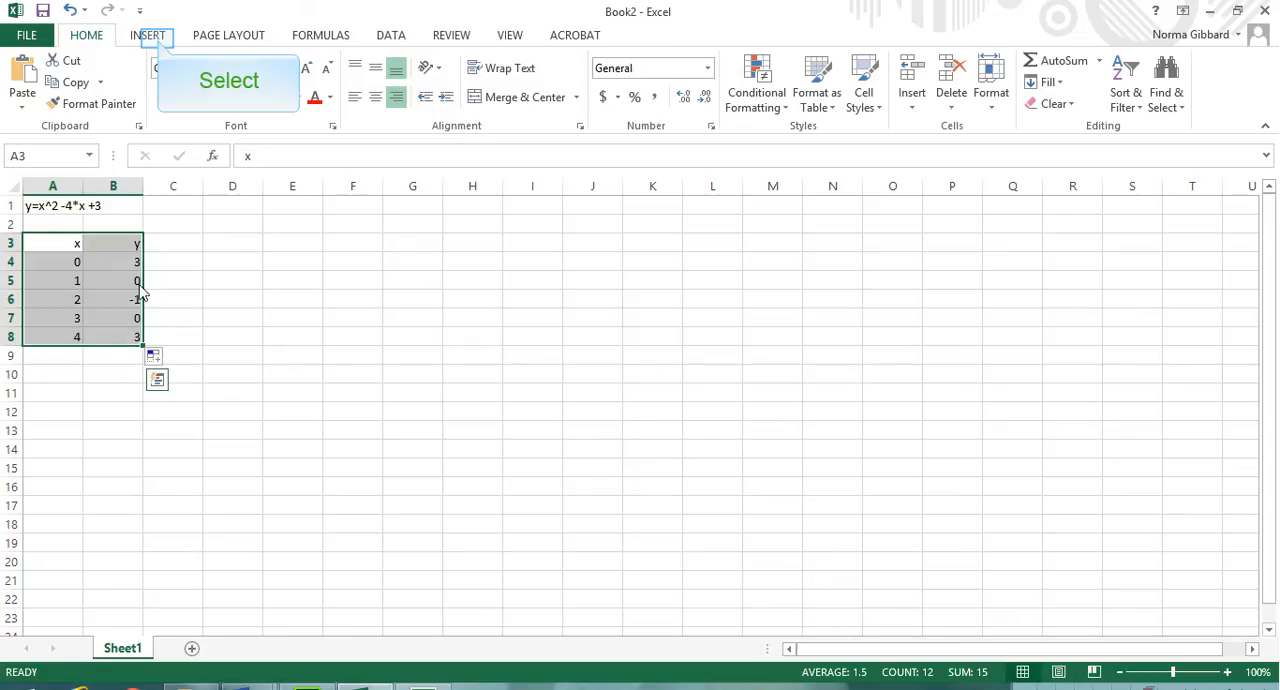
{"action": "left_click", "coordinate": [148, 36]}
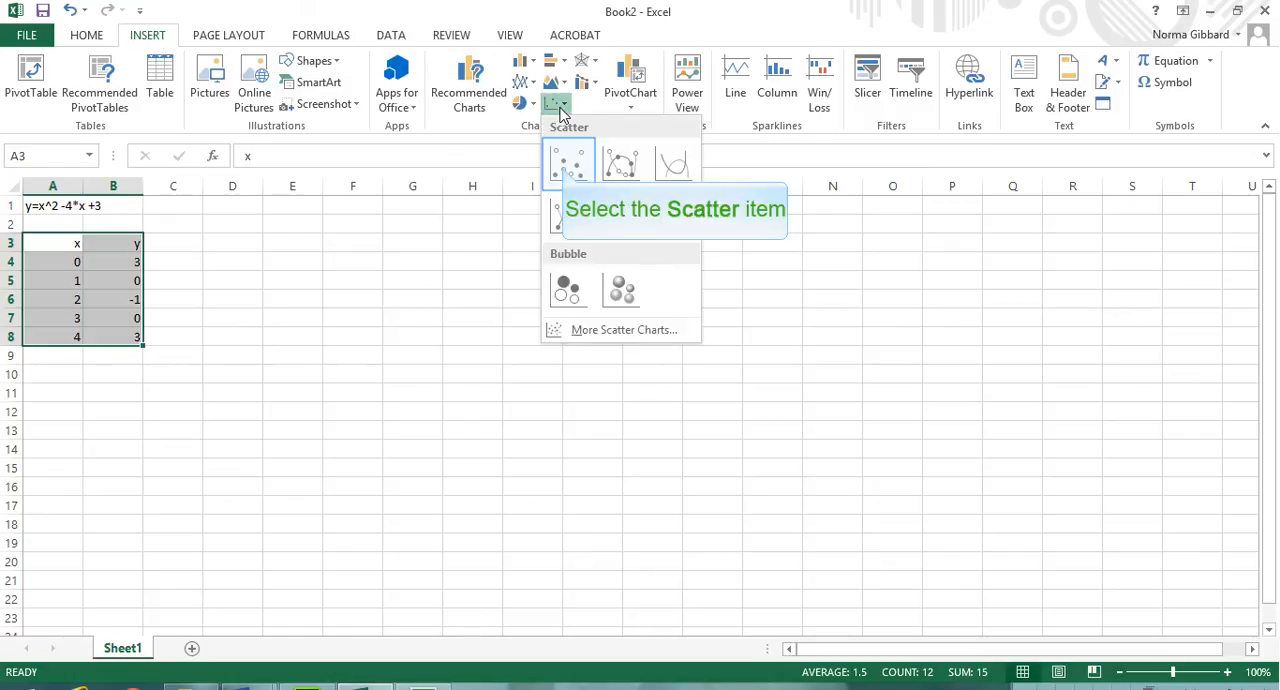
{"action": "left_click", "coordinate": [566, 170]}
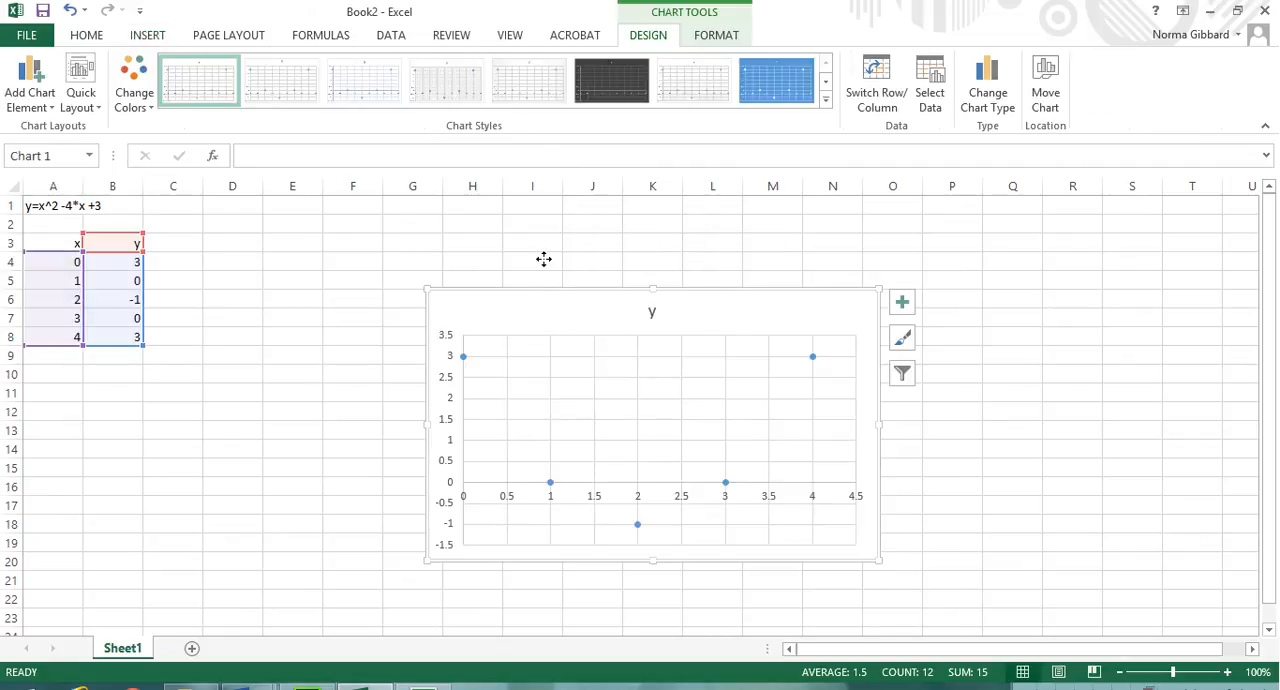
{"action": "mouse_move", "coordinate": [543, 290]}
{"action": "left_mouse_down"}
{"action": "mouse_move", "coordinate": [283, 237]}
{"action": "mouse_move", "coordinate": [289, 217]}
{"action": "left_mouse_up"}
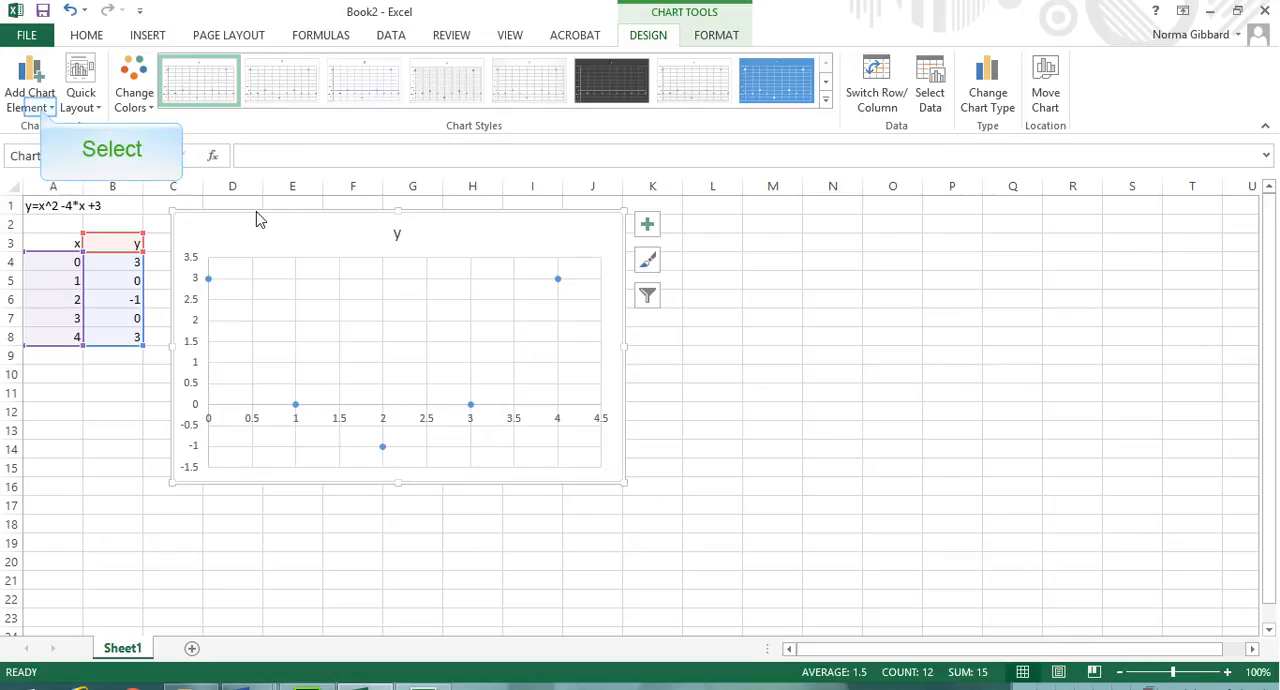
Step: Add a polynomial trendline of order 2 to the scatter chart
{"action": "left_click", "coordinate": [42, 114]}
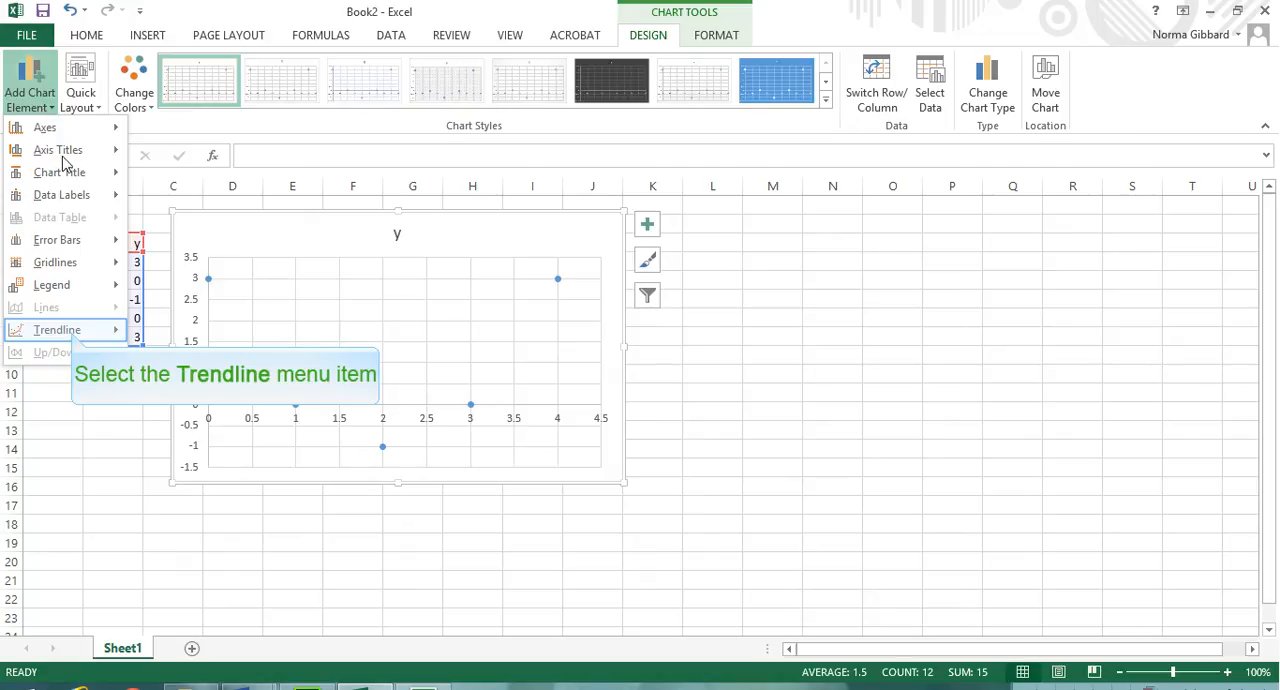
{"action": "mouse_move", "coordinate": [71, 338]}
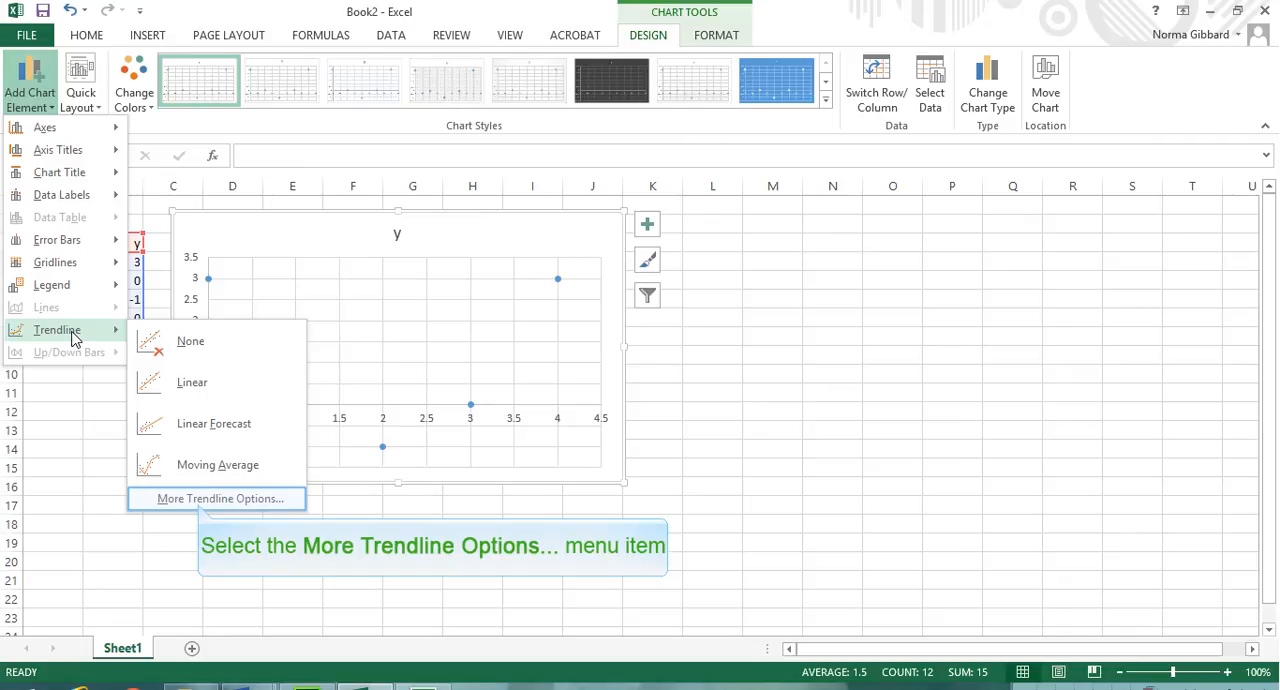
{"action": "left_click", "coordinate": [200, 499]}
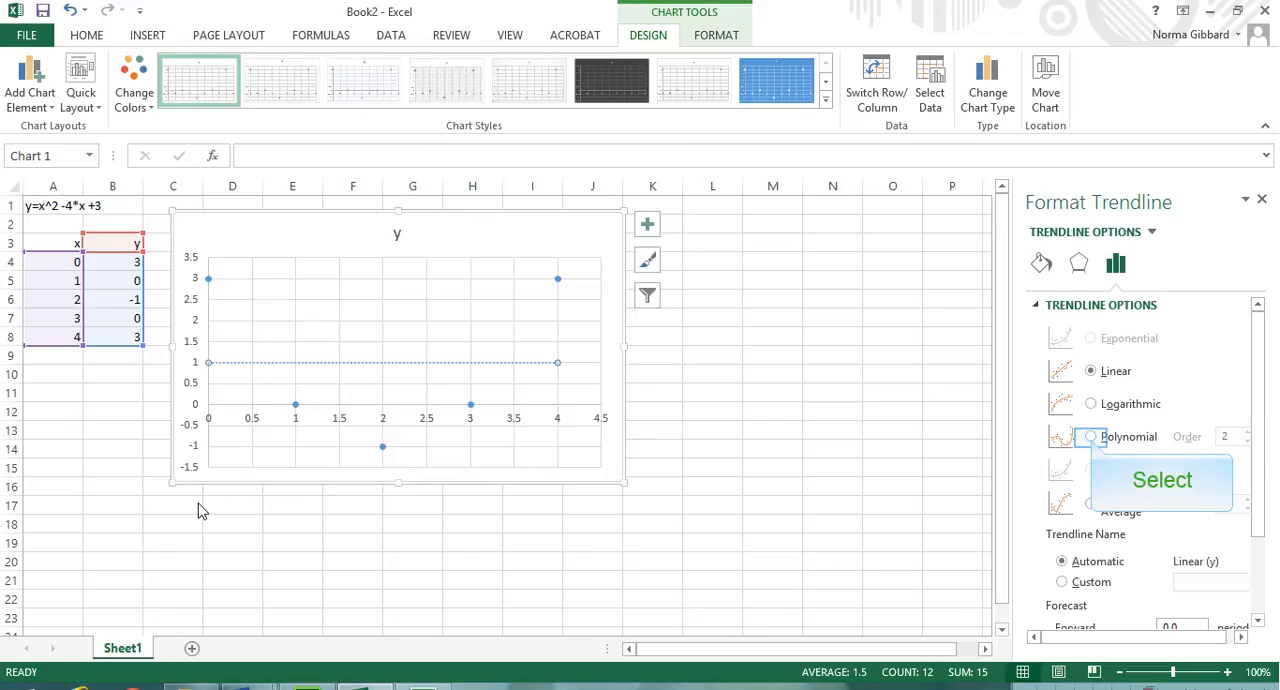
{"action": "left_click", "coordinate": [1091, 438]}
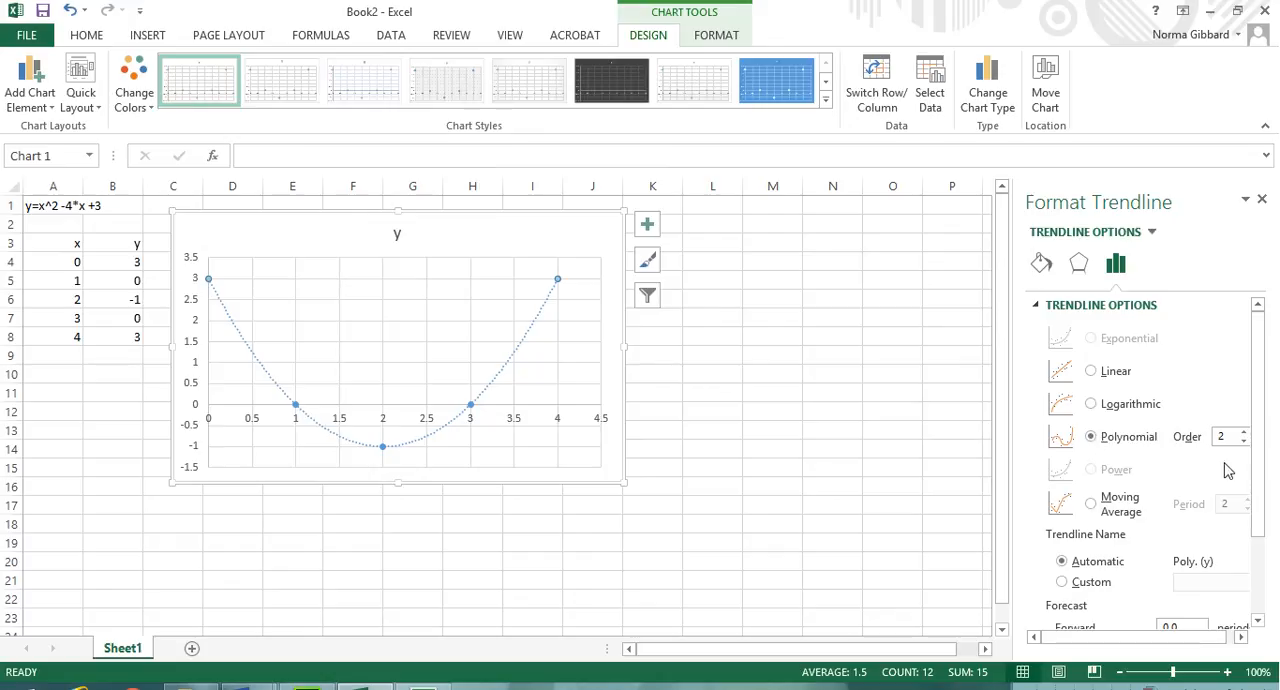
Step: Display the trendline's equation on the chart and move its label above the plot area, to the left of the chart title
{"action": "left_click_drag", "start_coordinate": [1259, 527], "coordinate": [1259, 634]}
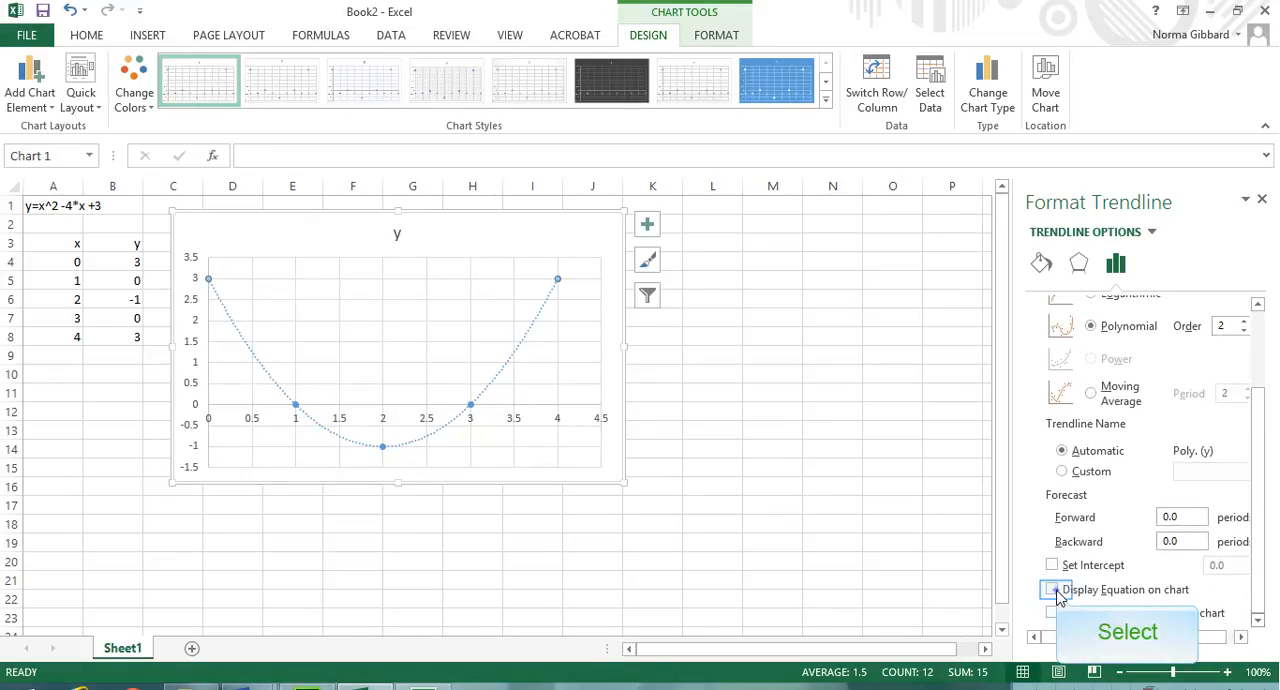
{"action": "left_click", "coordinate": [1052, 589]}
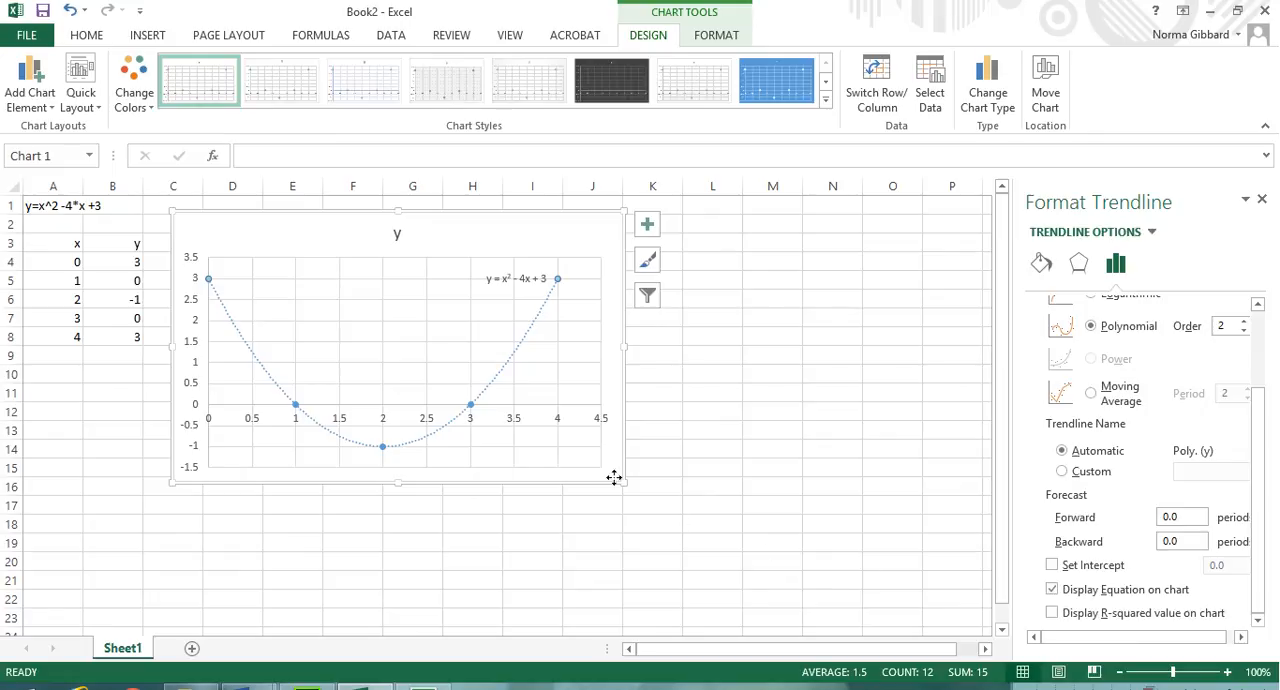
{"action": "left_click_drag", "start_coordinate": [530, 278], "coordinate": [282, 237]}
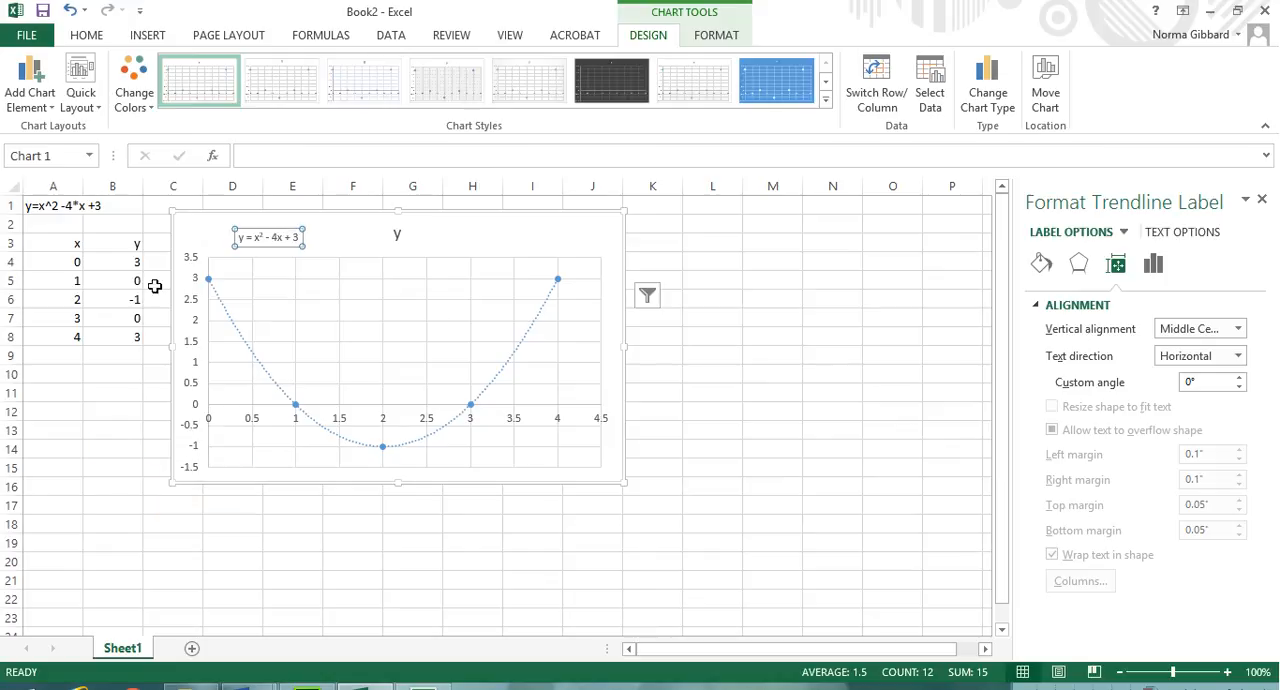
{"action": "left_click", "coordinate": [111, 444]}
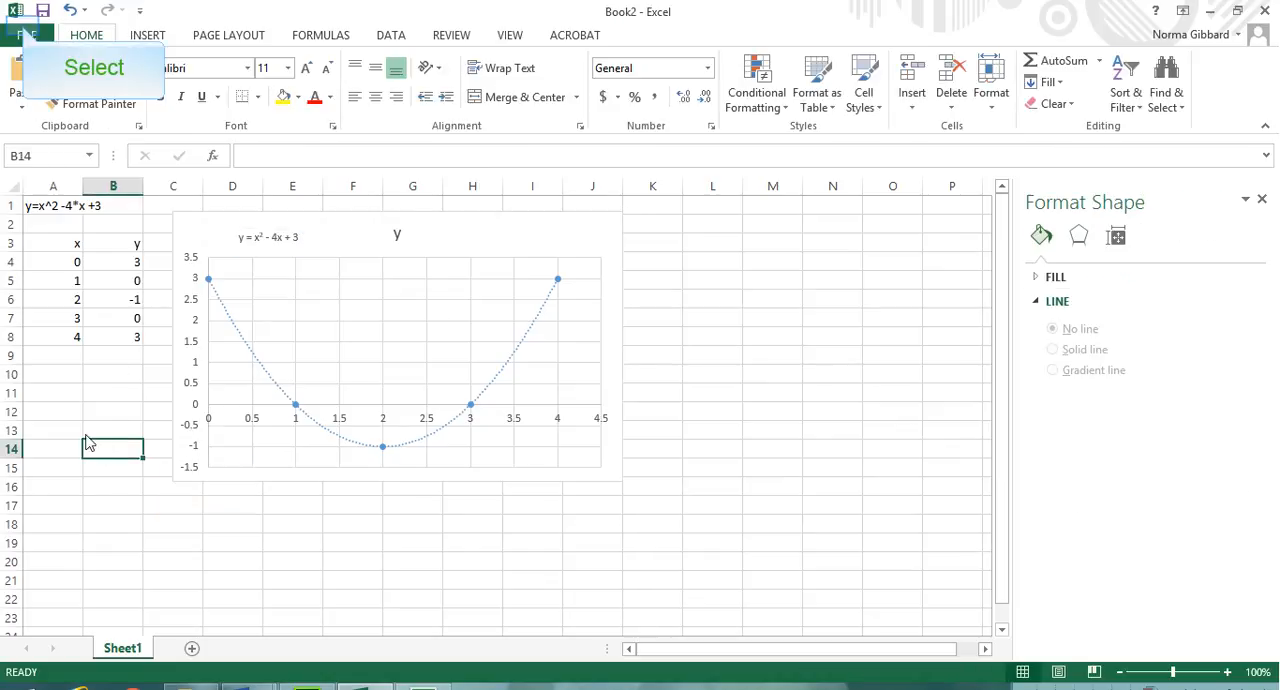
Step: Save the workbook to the computer's Desktop folder as an Excel Workbook named Lesson 18 sample 1
{"action": "left_click", "coordinate": [26, 35]}
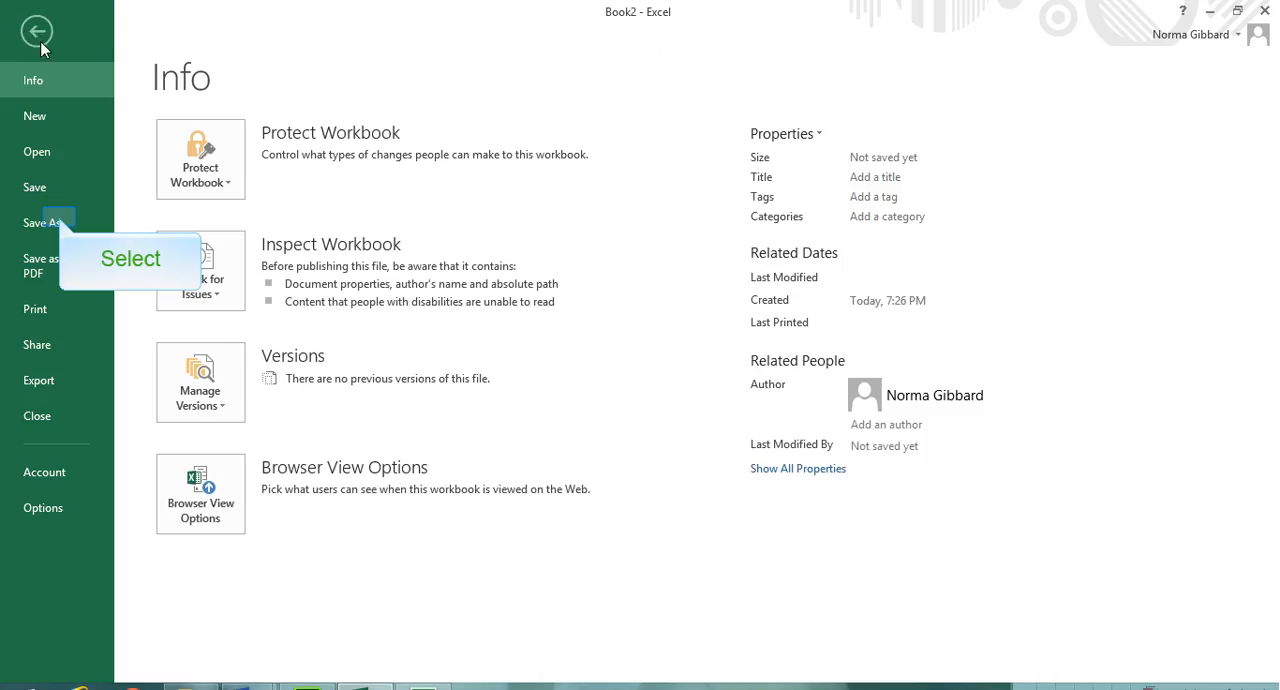
{"action": "left_click", "coordinate": [60, 222]}
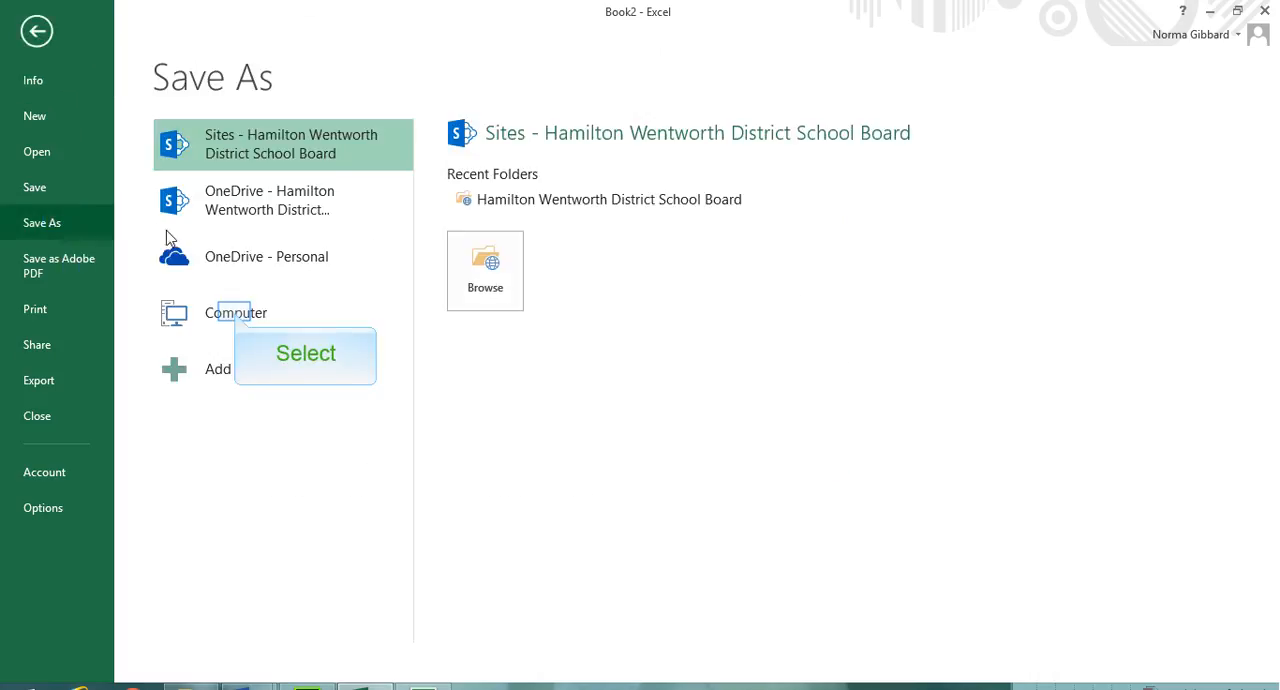
{"action": "left_click", "coordinate": [236, 315]}
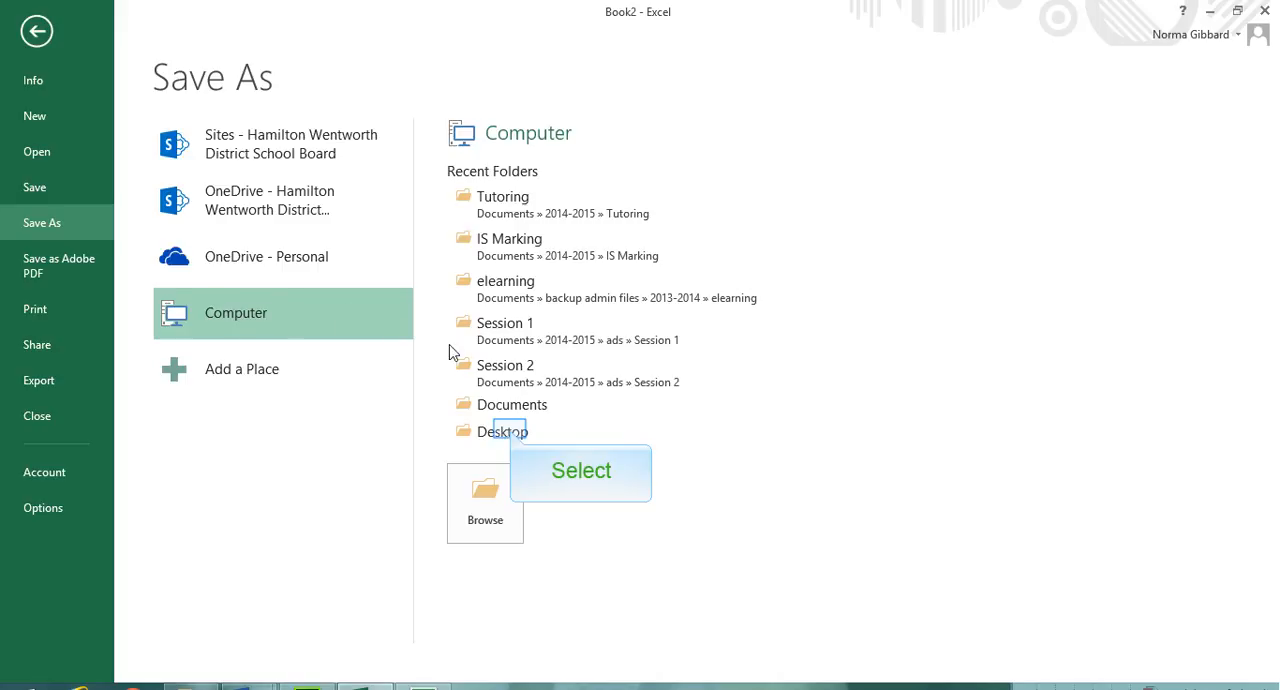
{"action": "left_click", "coordinate": [510, 432]}
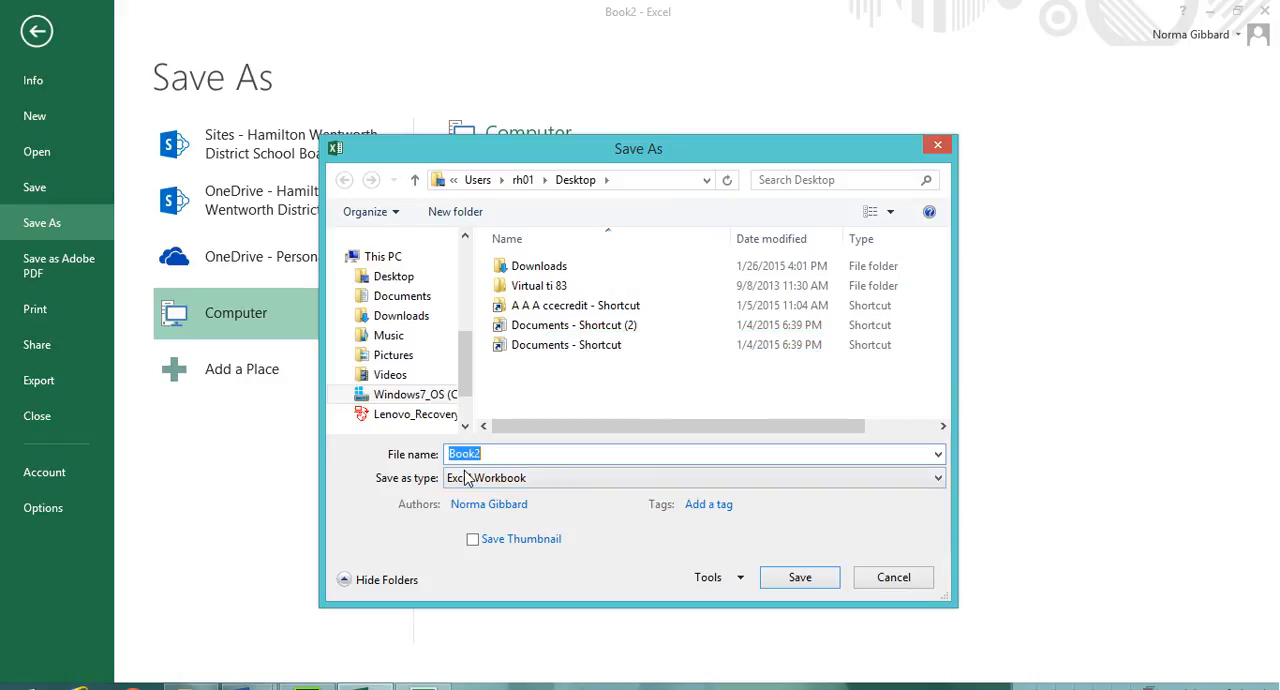
{"action": "type", "text": "Lesson 18 sampl"}
{"action": "key", "text": "BackSpace"}
{"action": "key", "text": "BackSpace"}
{"action": "type", "text": "ple 1"}
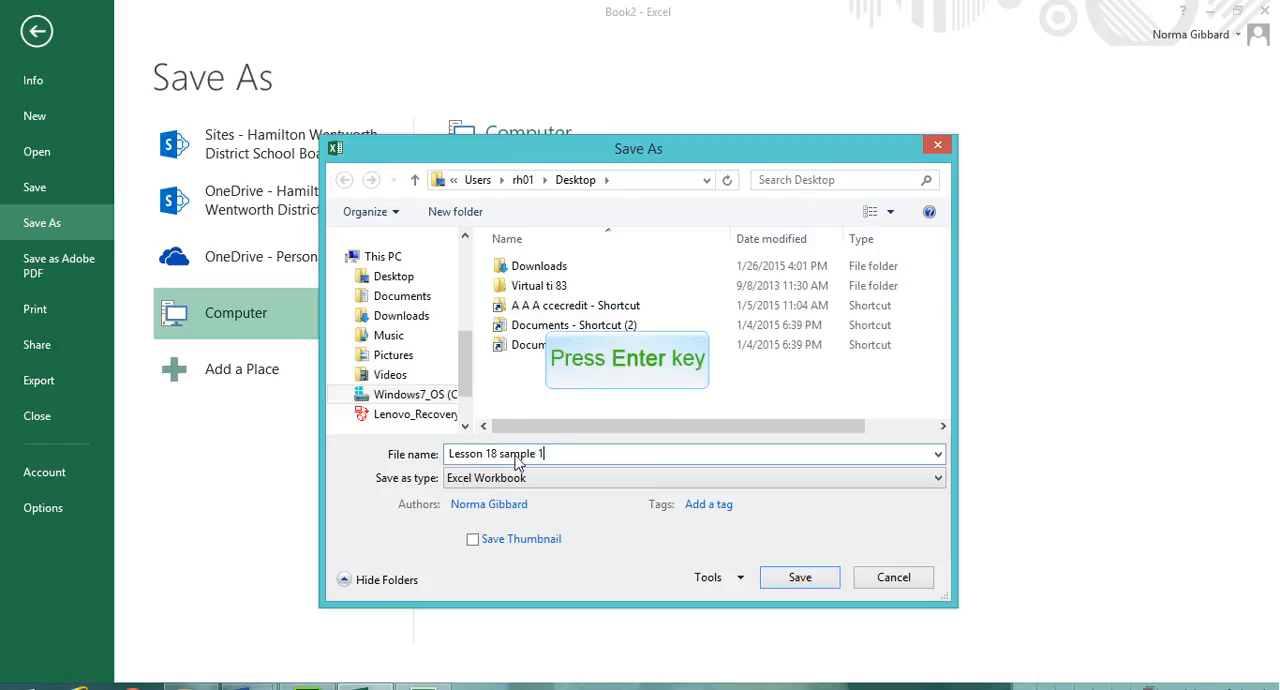
{"action": "key", "text": "Return"}
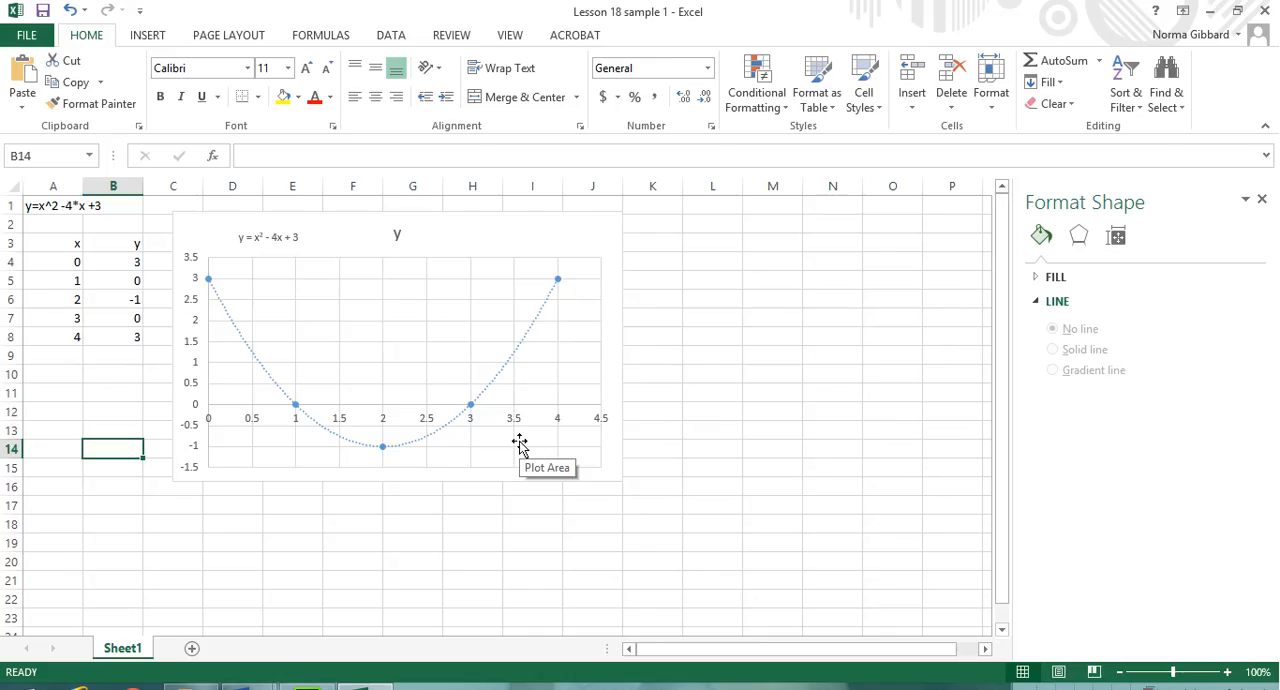